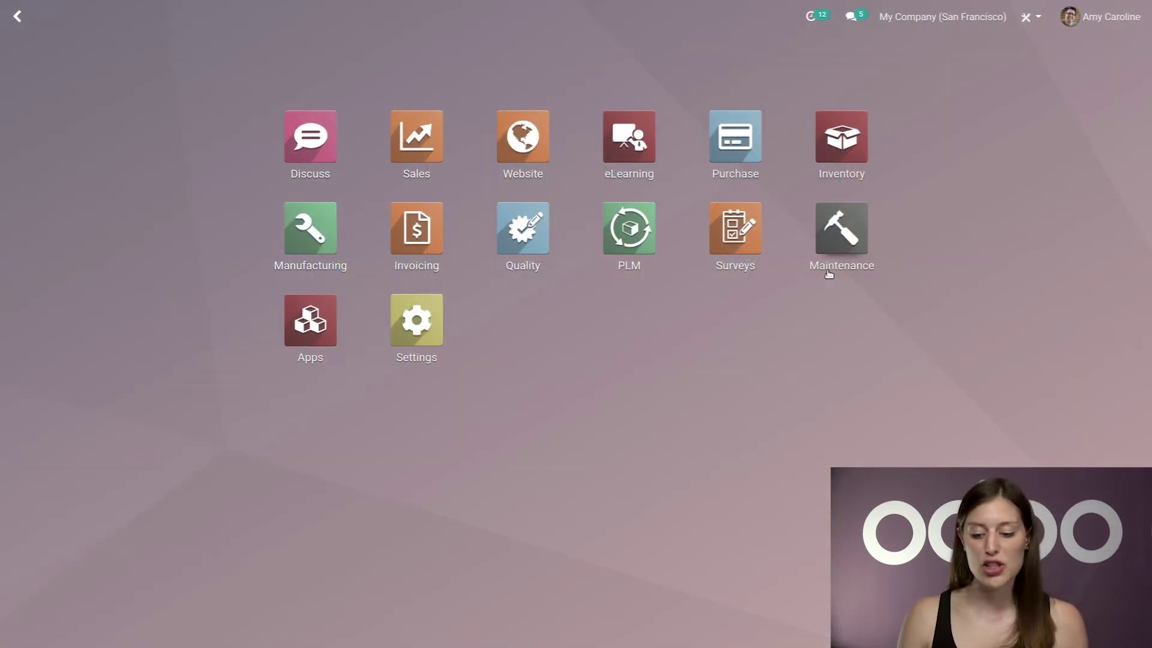
Open the Maintenance app and list the 11 Machines & Tools equipment
left_click(841, 240)
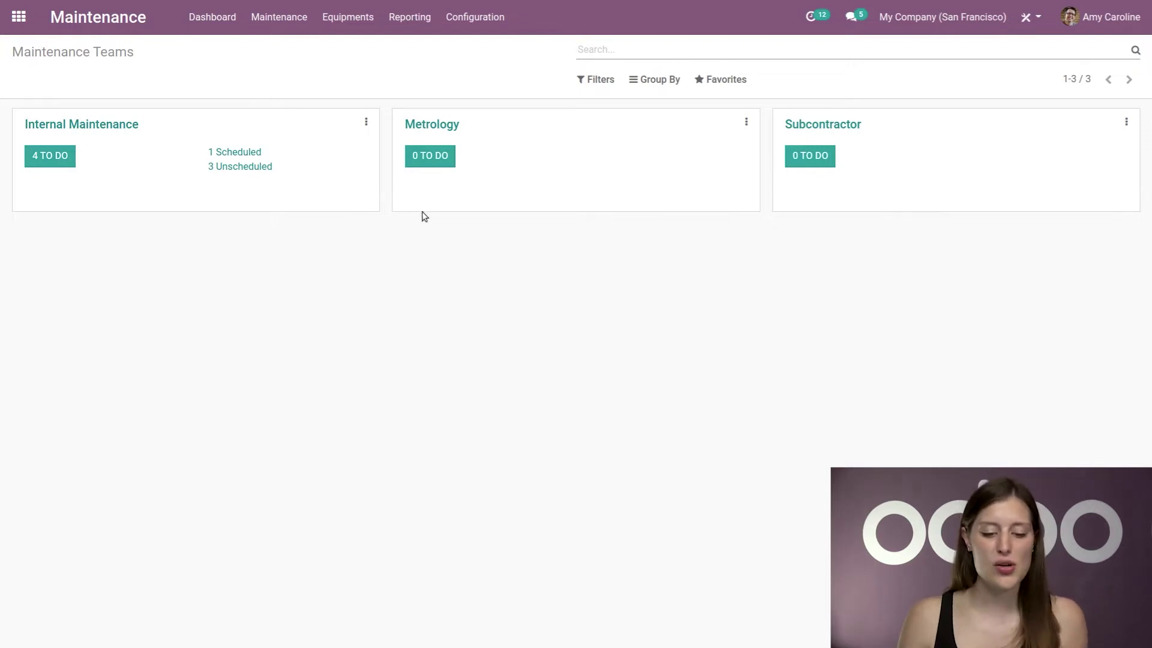
left_click(329, 29)
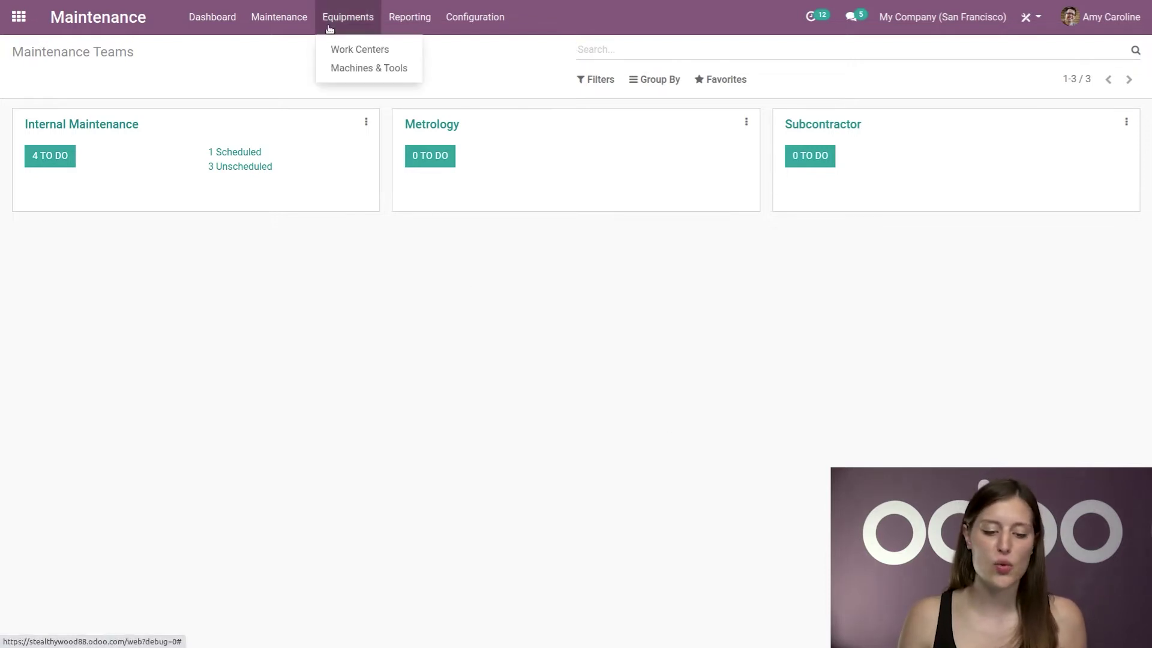
left_click(390, 71)
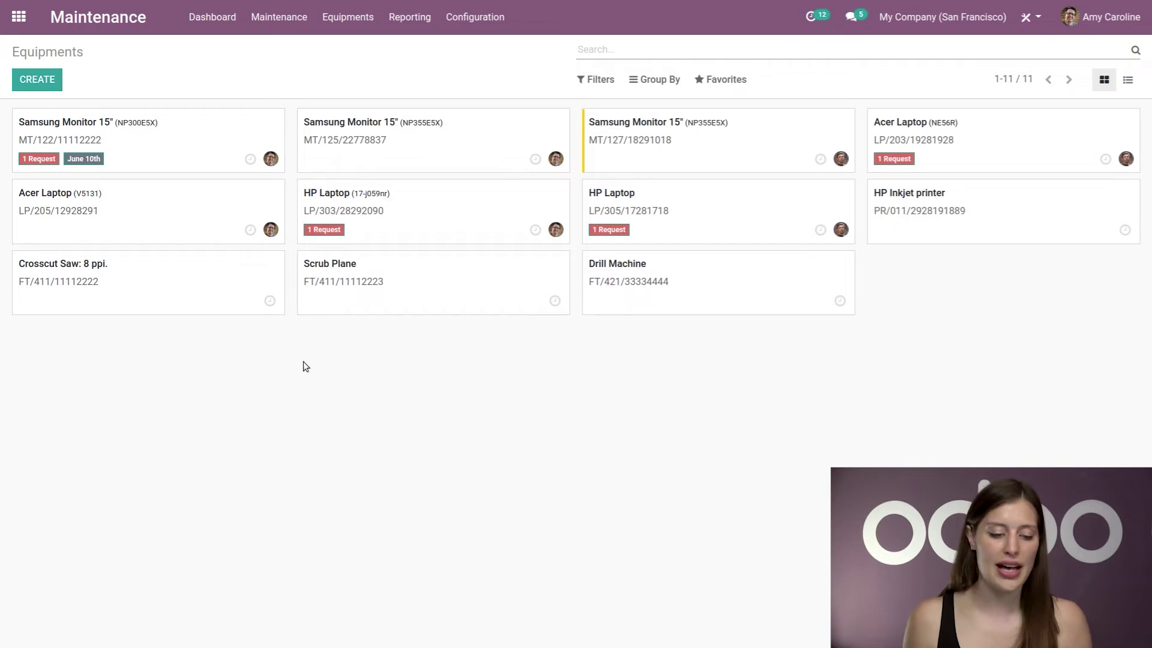
Edit the Samsung Monitor 15" record, keeping category Monitors and team Internal Maintenance
left_click(159, 148)
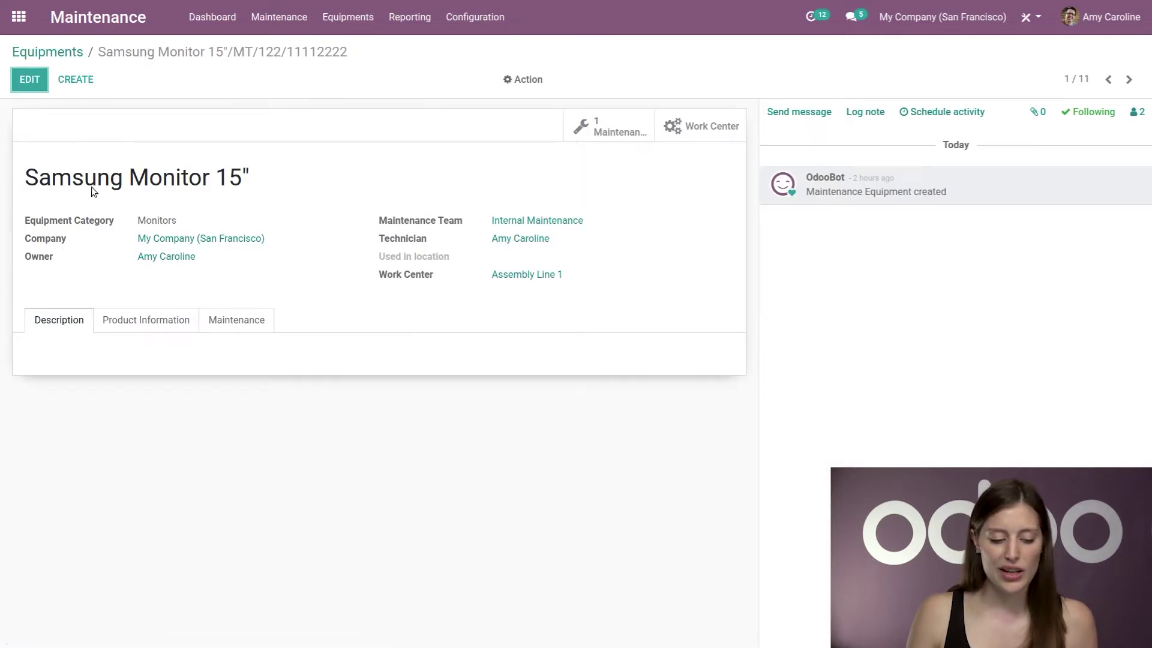
left_click(29, 87)
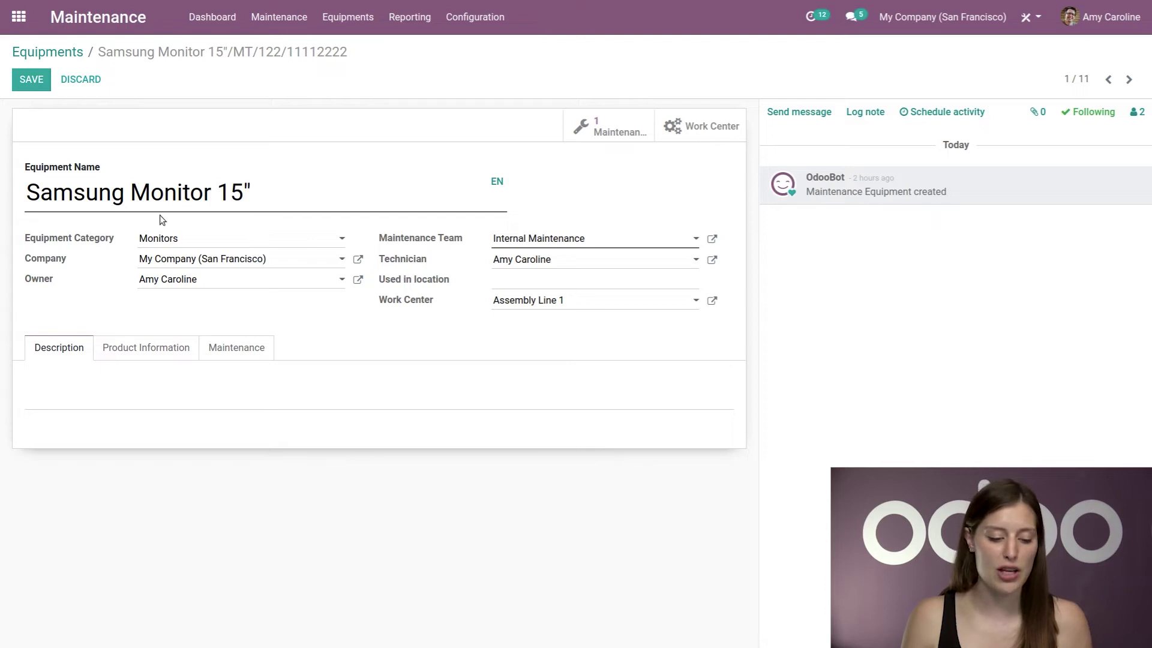
left_click(174, 238)
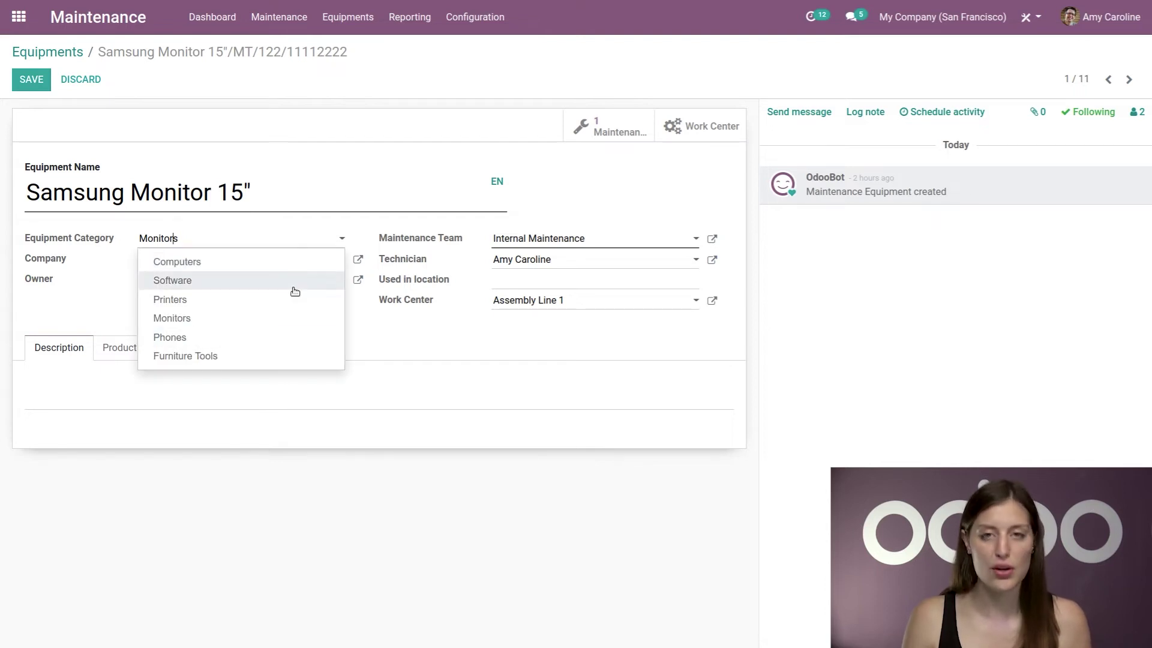
left_click(42, 300)
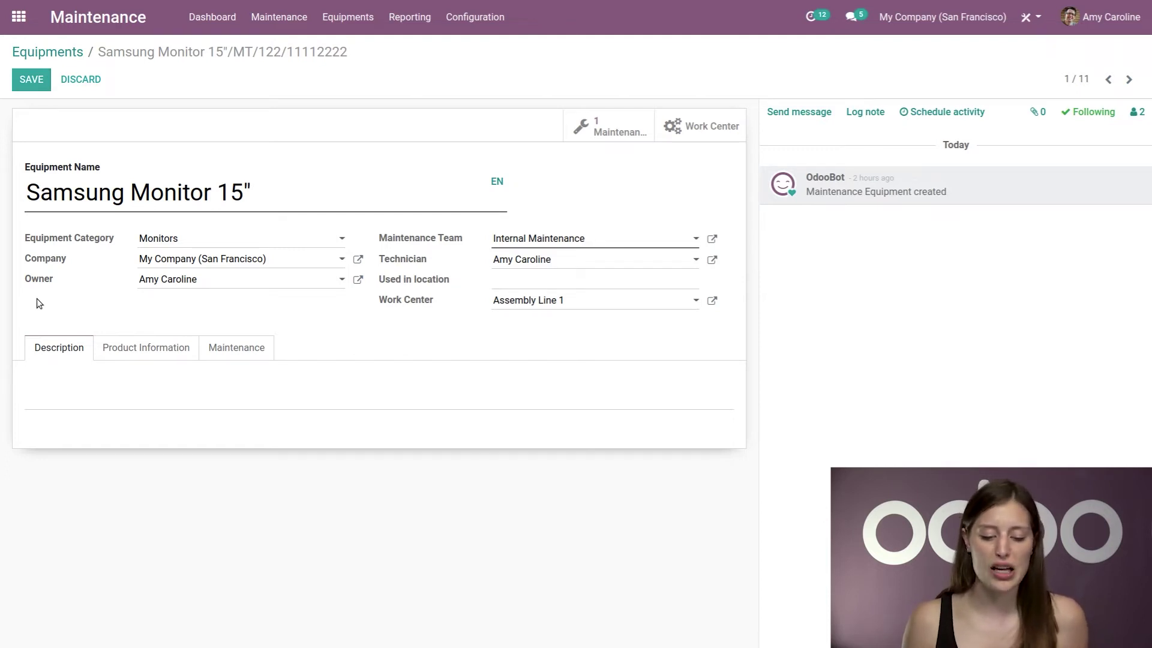
left_click(638, 240)
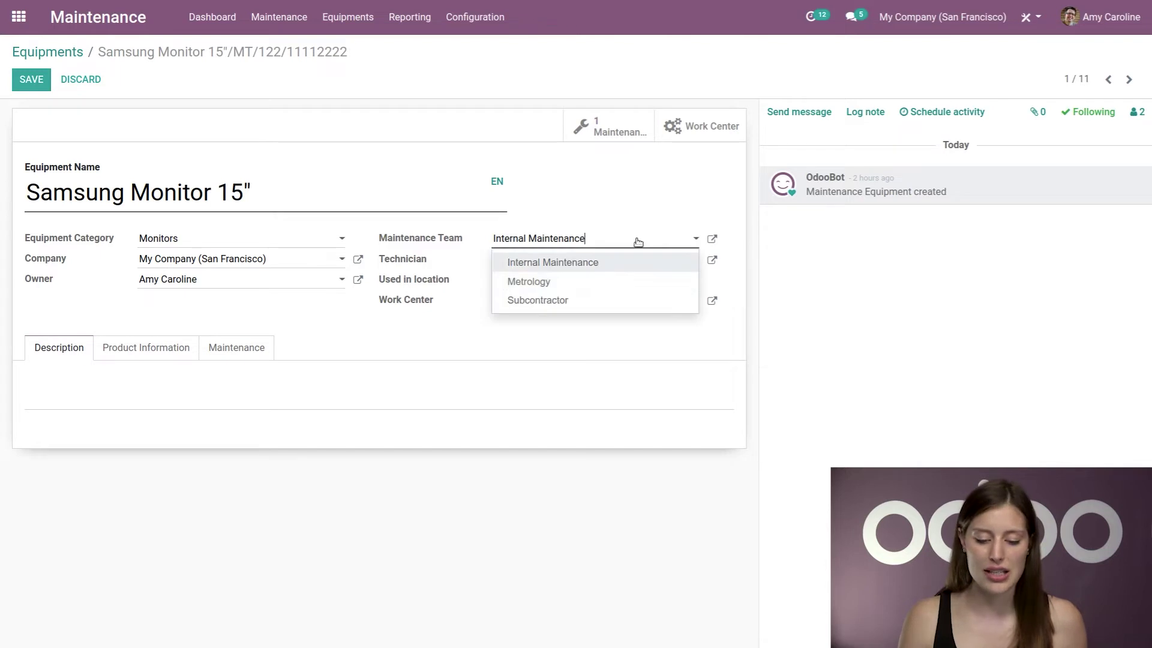
left_click(594, 264)
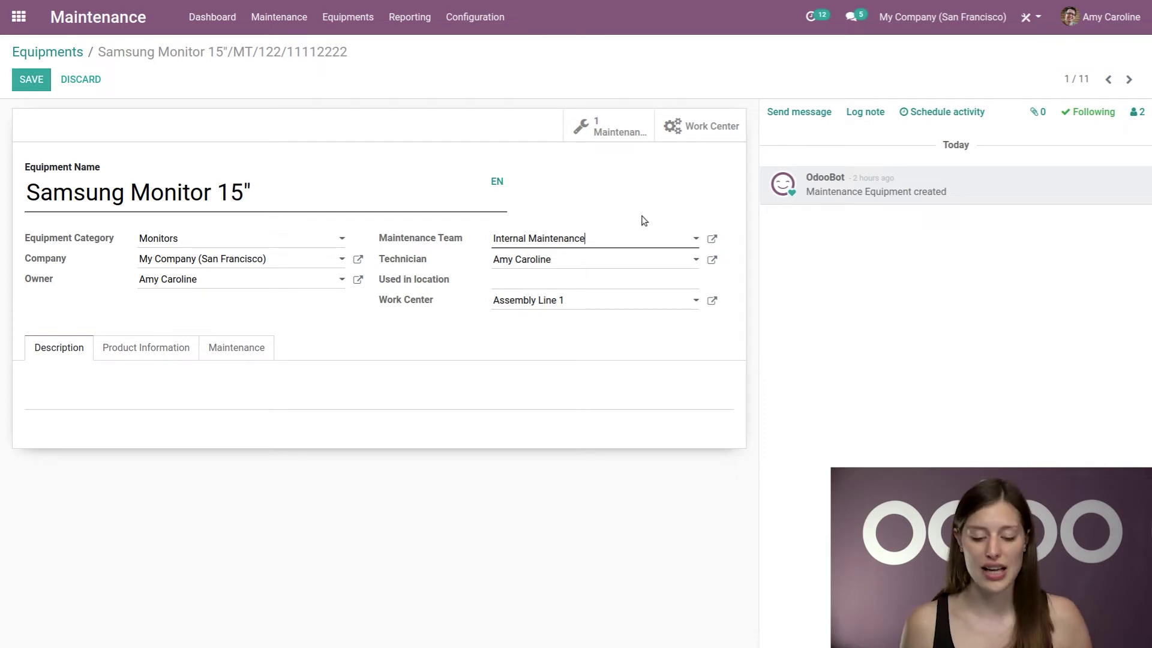
left_click(550, 275)
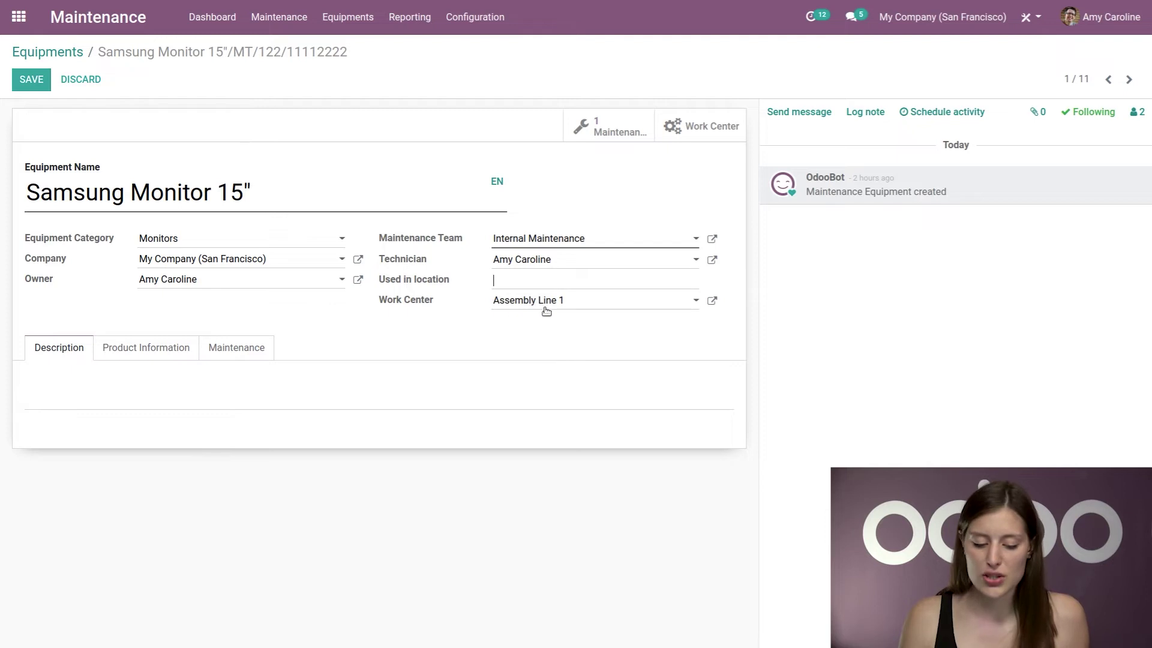
left_click(258, 391)
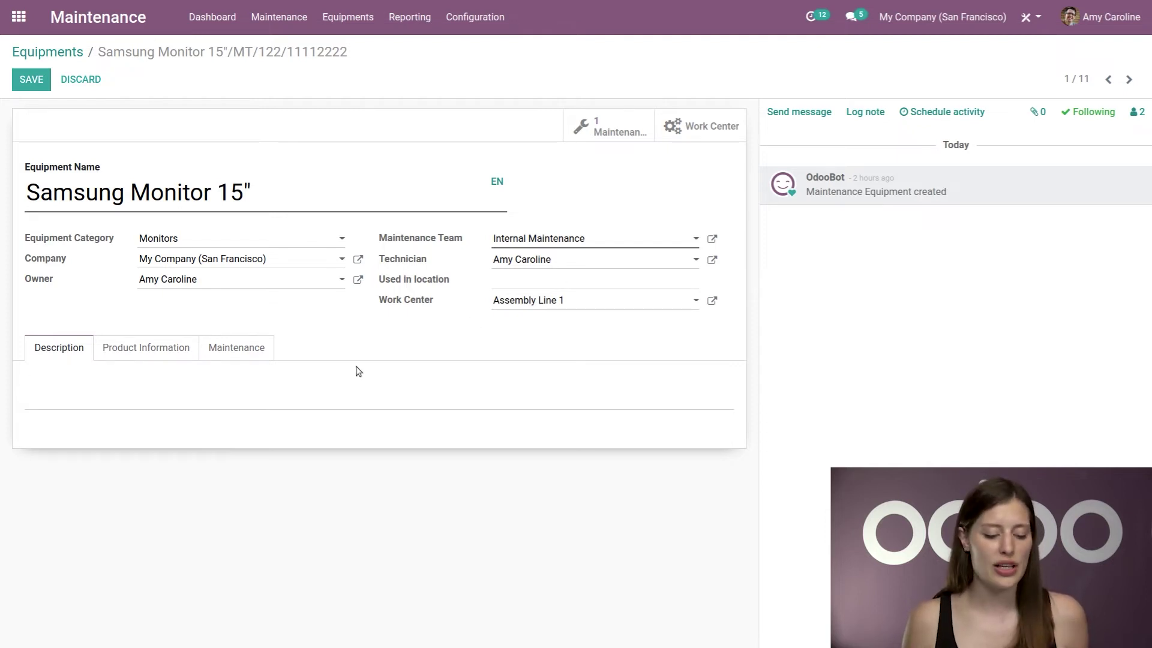
Give the monitor 1-day preventive frequency, 1.00-hour duration and 1-day mean time between failures
left_click(128, 352)
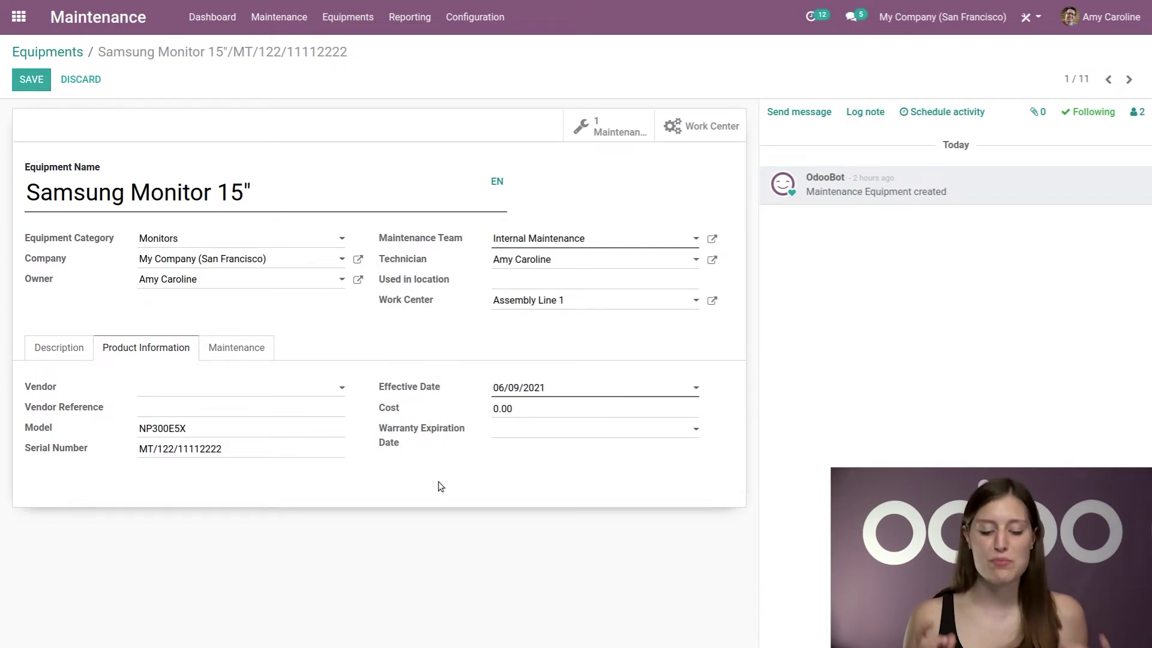
left_click(232, 354)
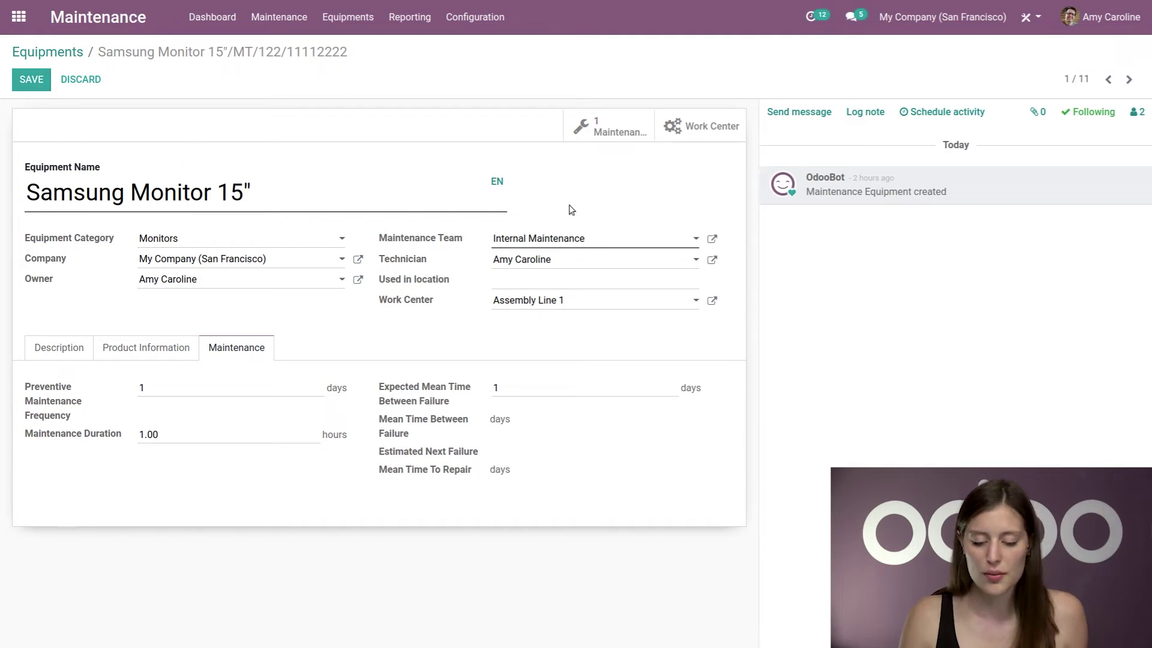
Save the monitor, review its one maintenance request, then return to the equipment record
left_click(32, 87)
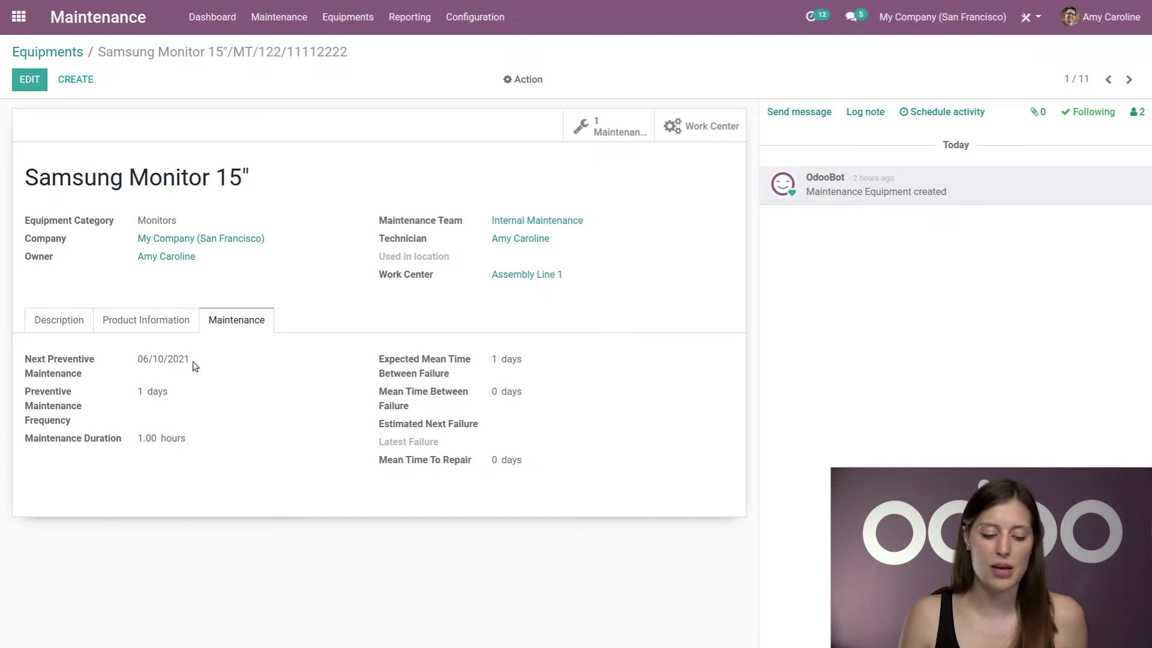
left_click(624, 139)
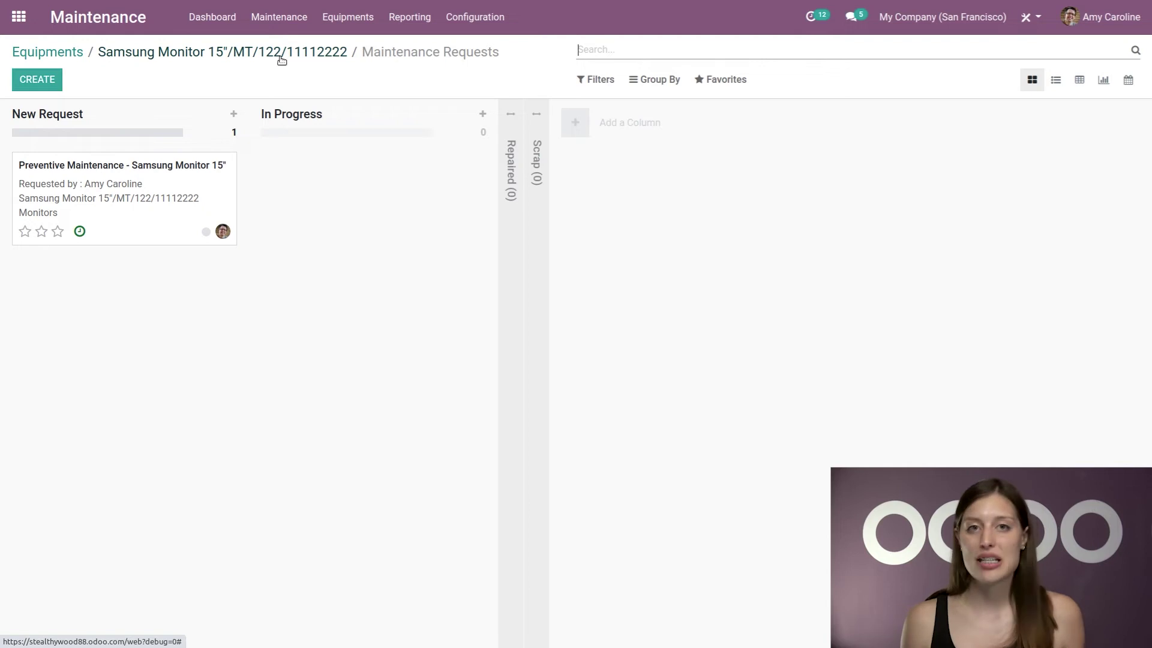
left_click(282, 57)
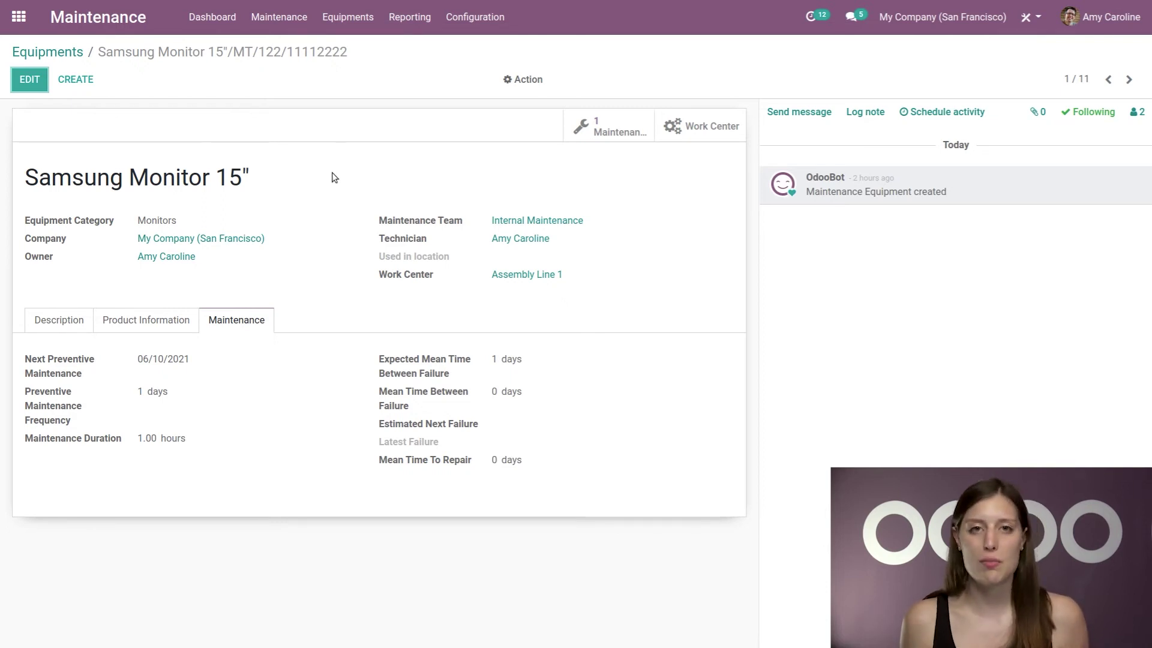
Check the Thu 10 event in the Maintenance Calendar, then view requests as a Kanban board
left_click(283, 19)
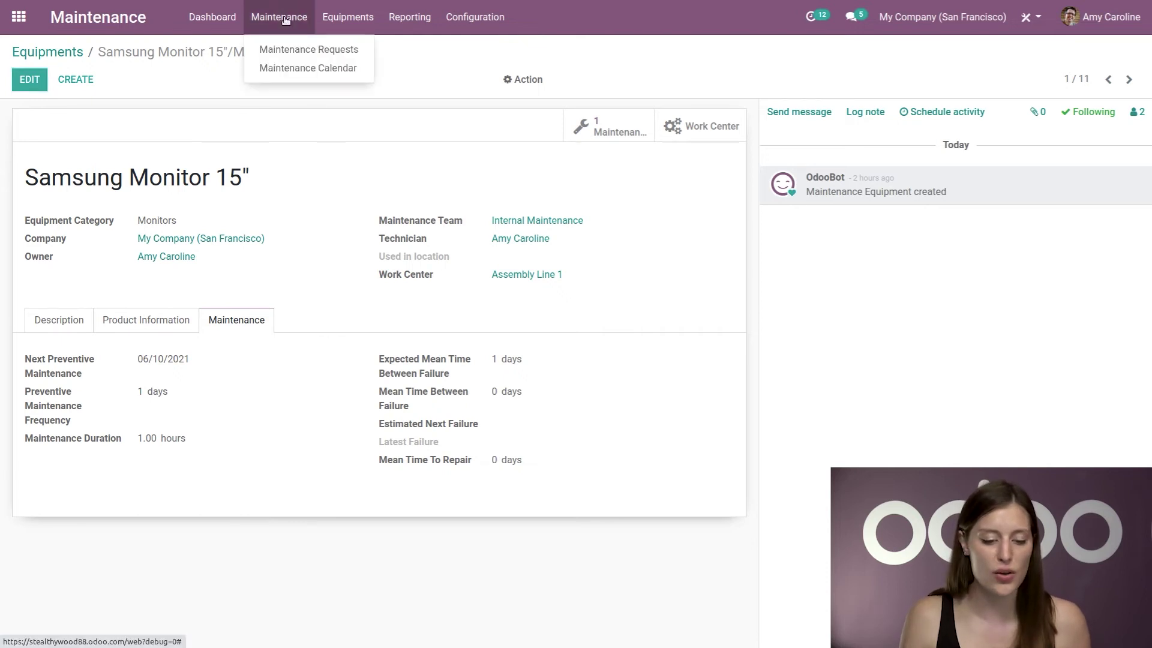
left_click(287, 69)
scroll(555, 158, "up", 3)
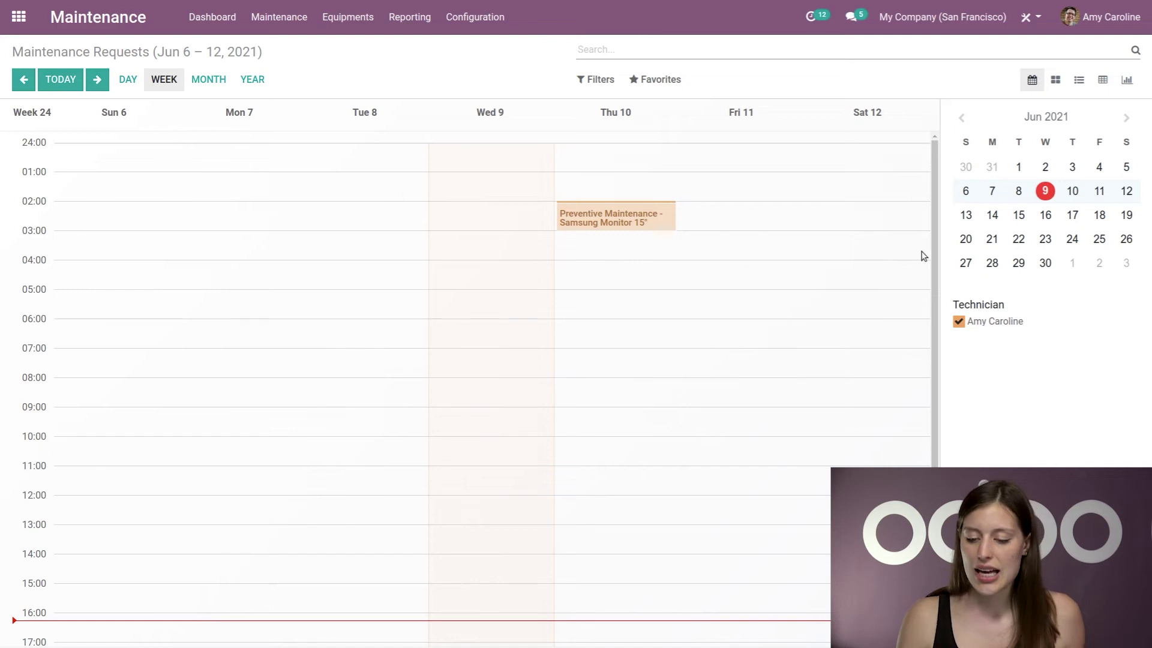
left_click(1055, 82)
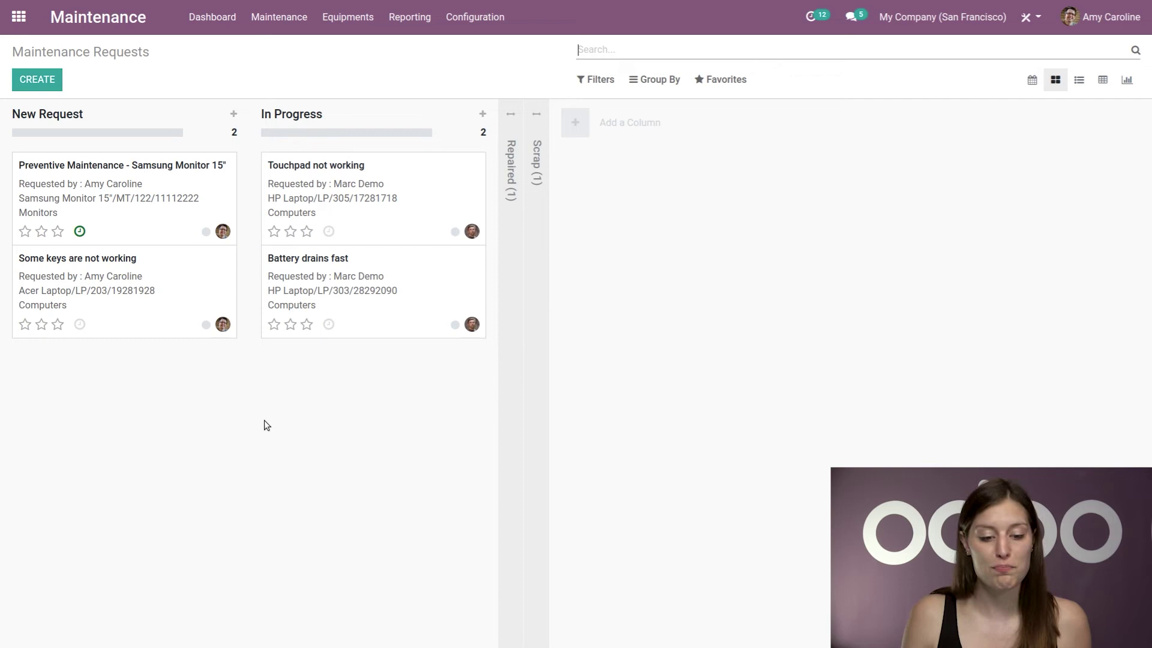
Open the Assembly Line 1 work center's equipment and remove Scrub Plane
left_click(354, 30)
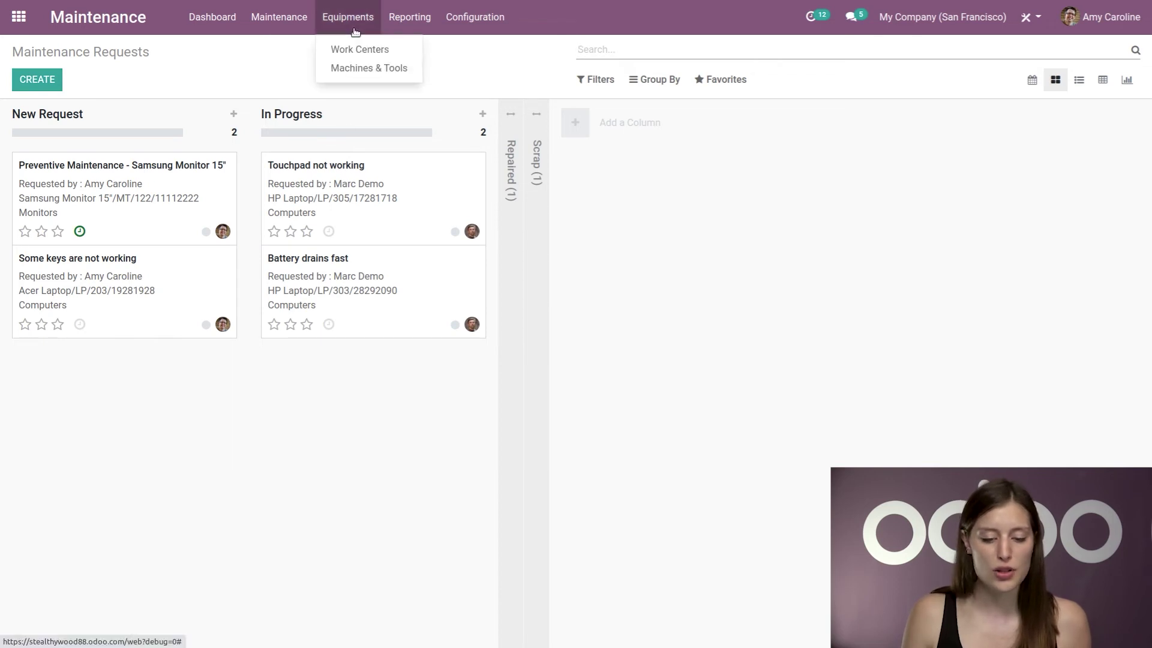
left_click(354, 49)
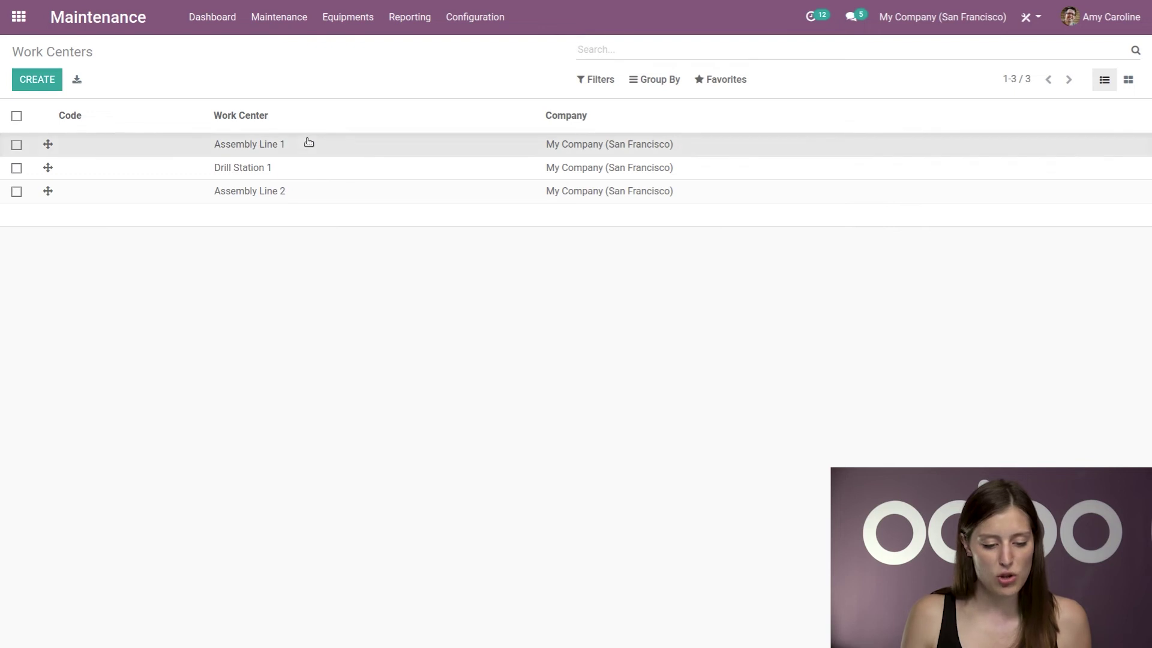
left_click(348, 144)
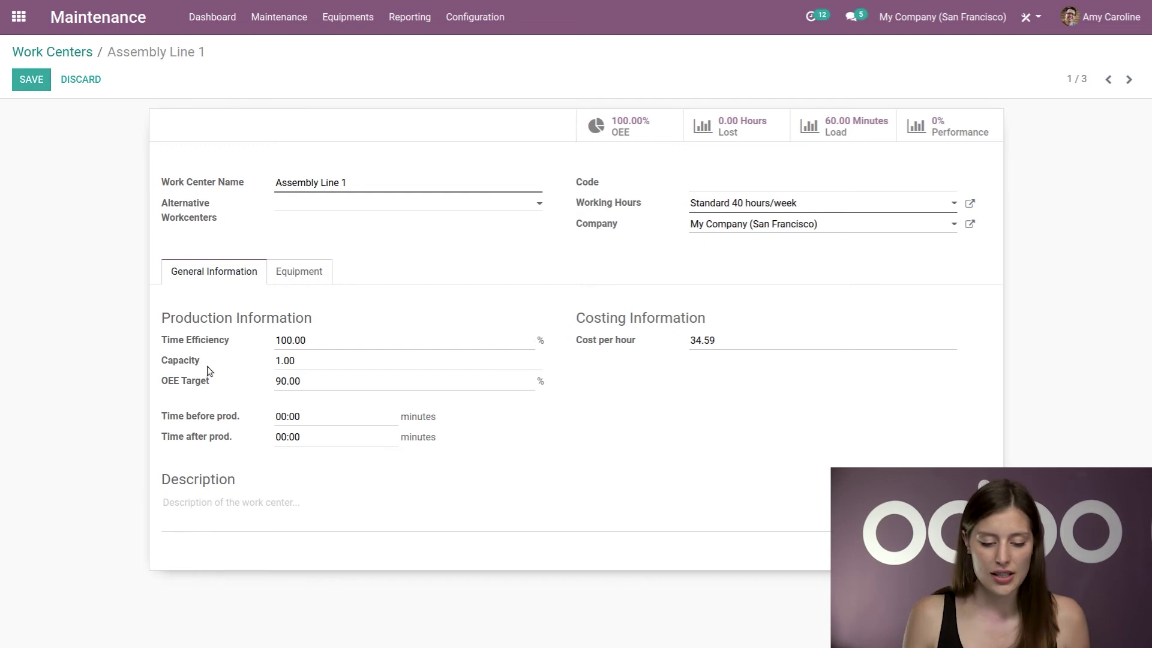
left_click(307, 270)
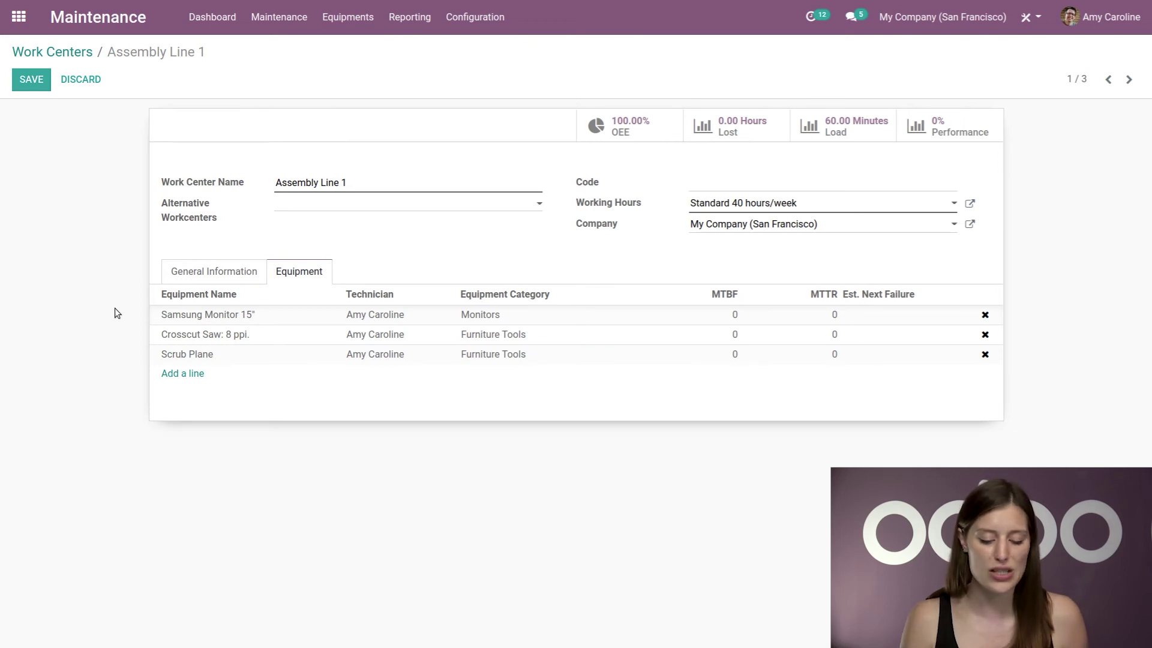
left_click(173, 374)
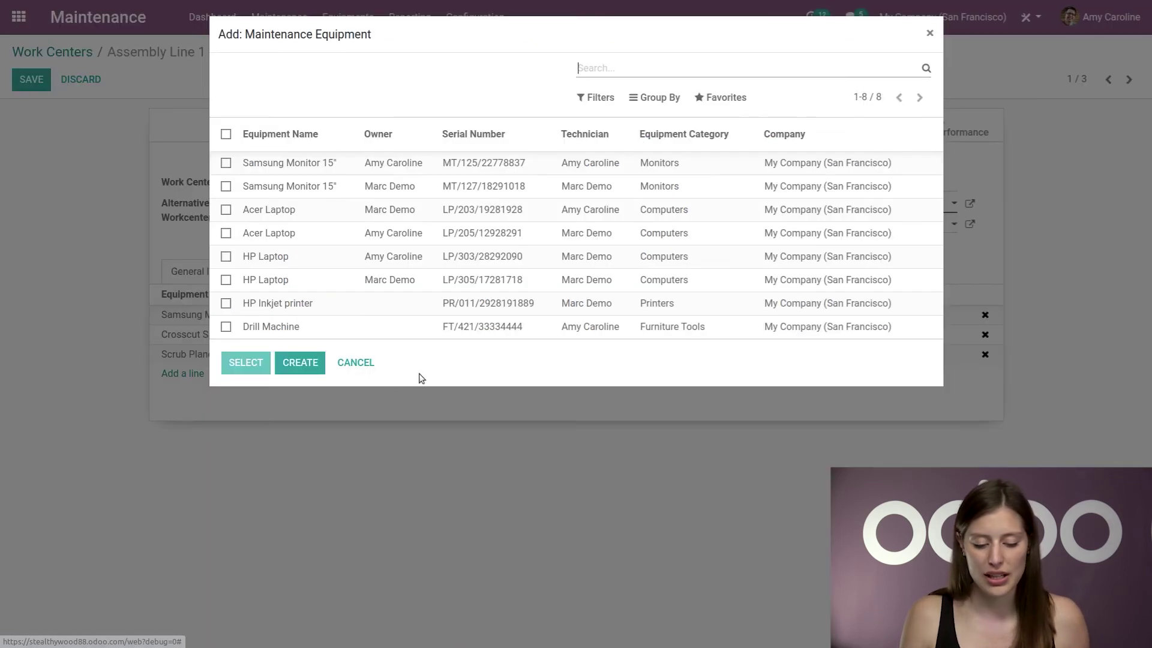
left_click(367, 363)
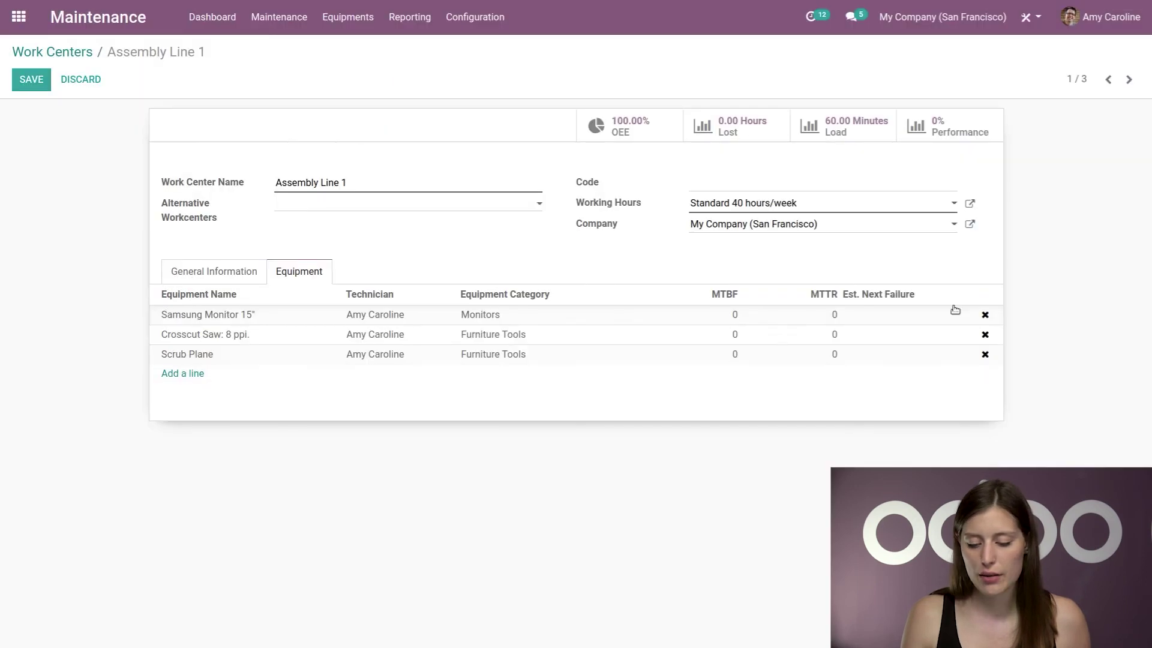
left_click(985, 355)
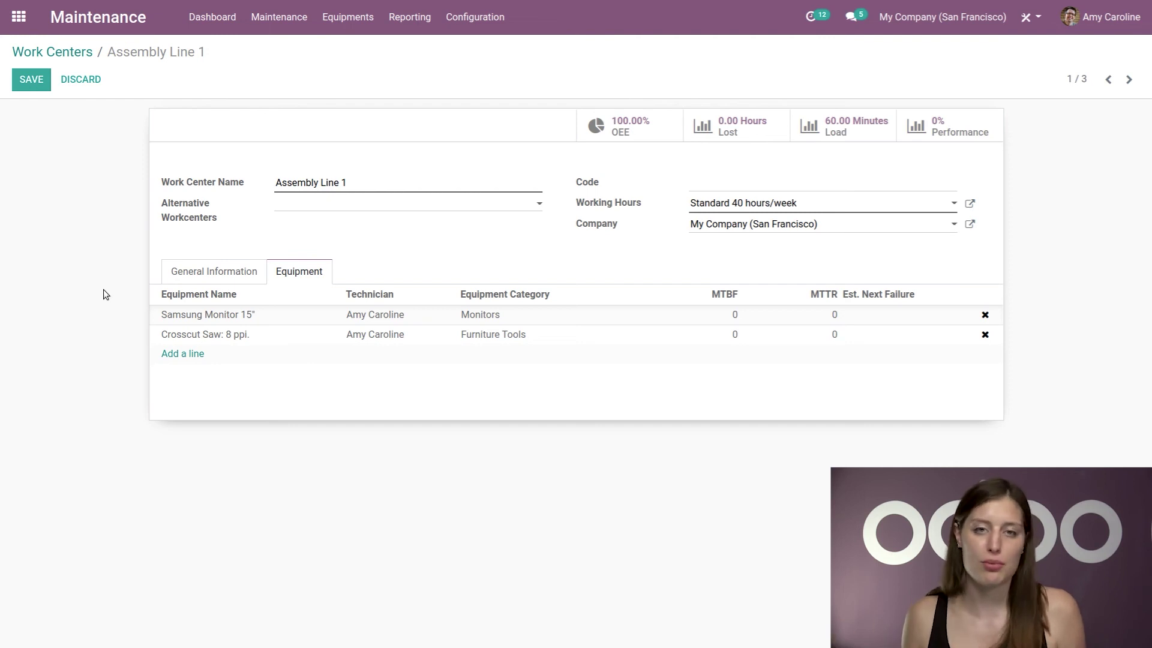
Discard the work center changes and go back to the Maintenance Teams dashboard
left_click(84, 79)
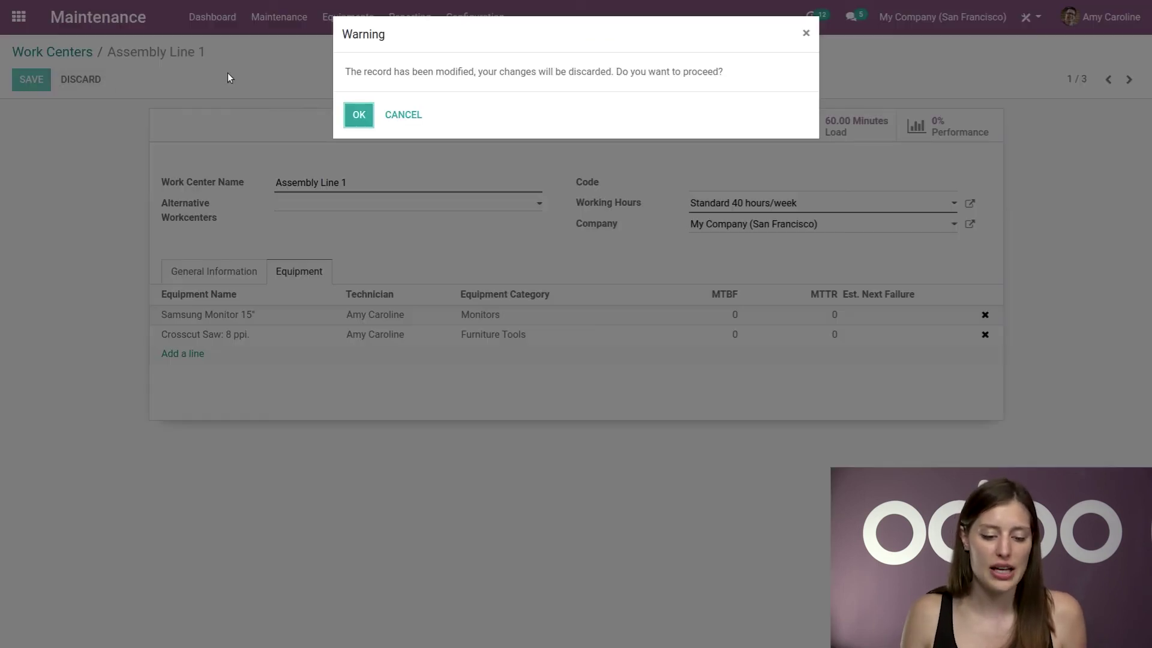
left_click(359, 114)
left_click(107, 18)
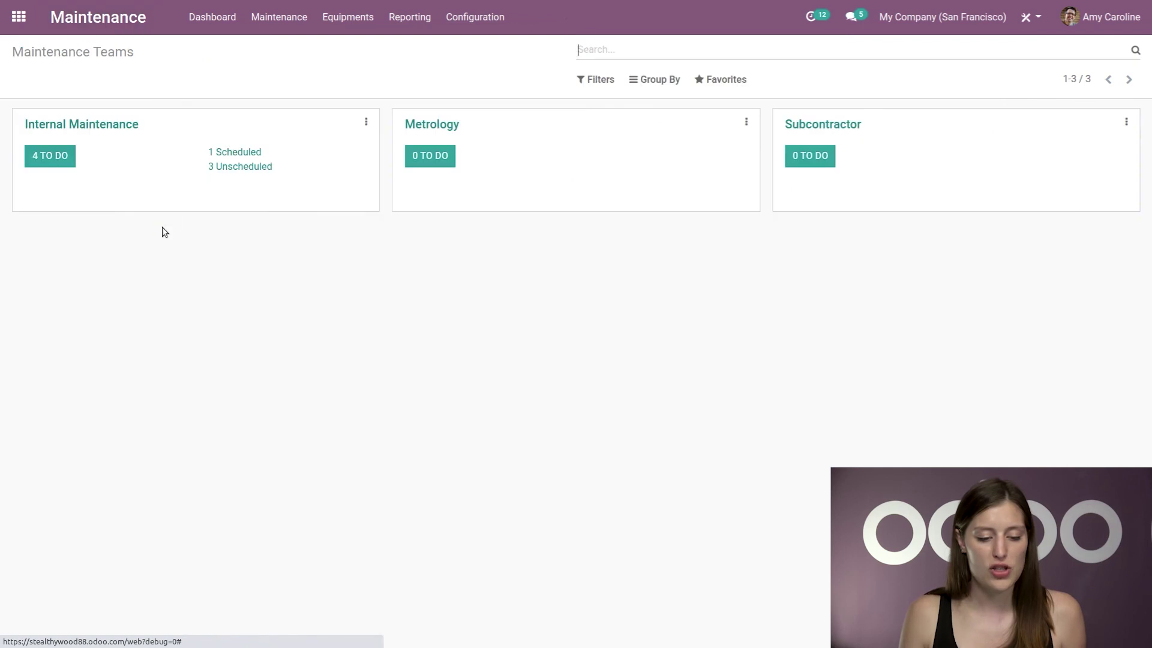
Create an Internal Maintenance request titled 'Printer jam' for the HP Inkjet printer
left_click(102, 123)
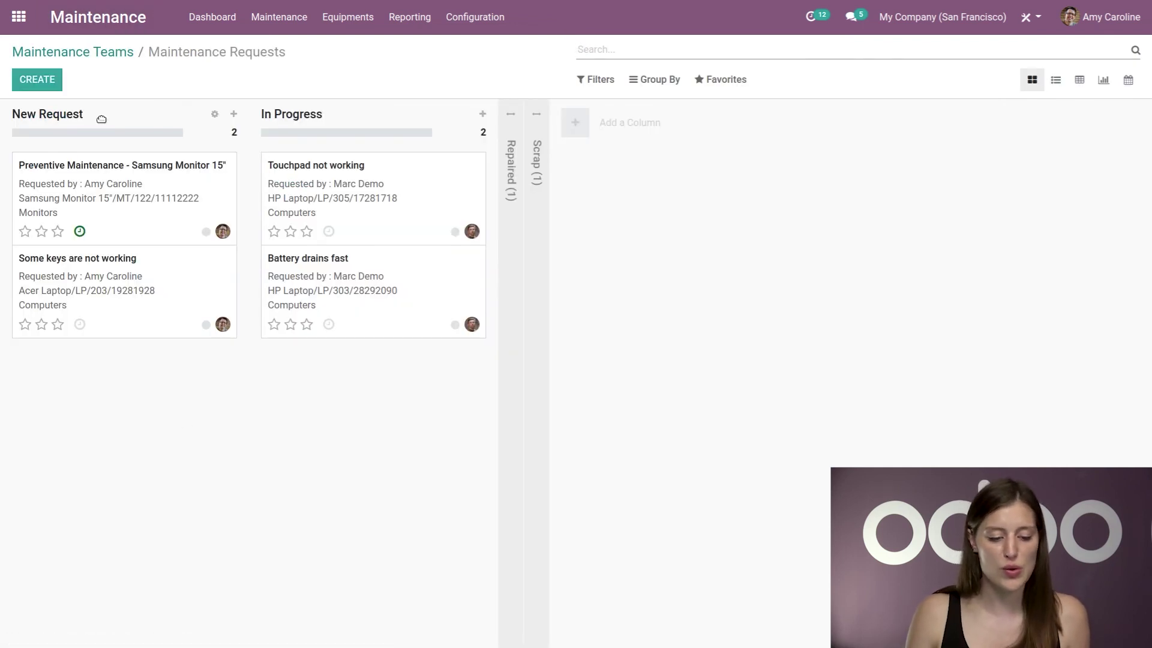
left_click(58, 84)
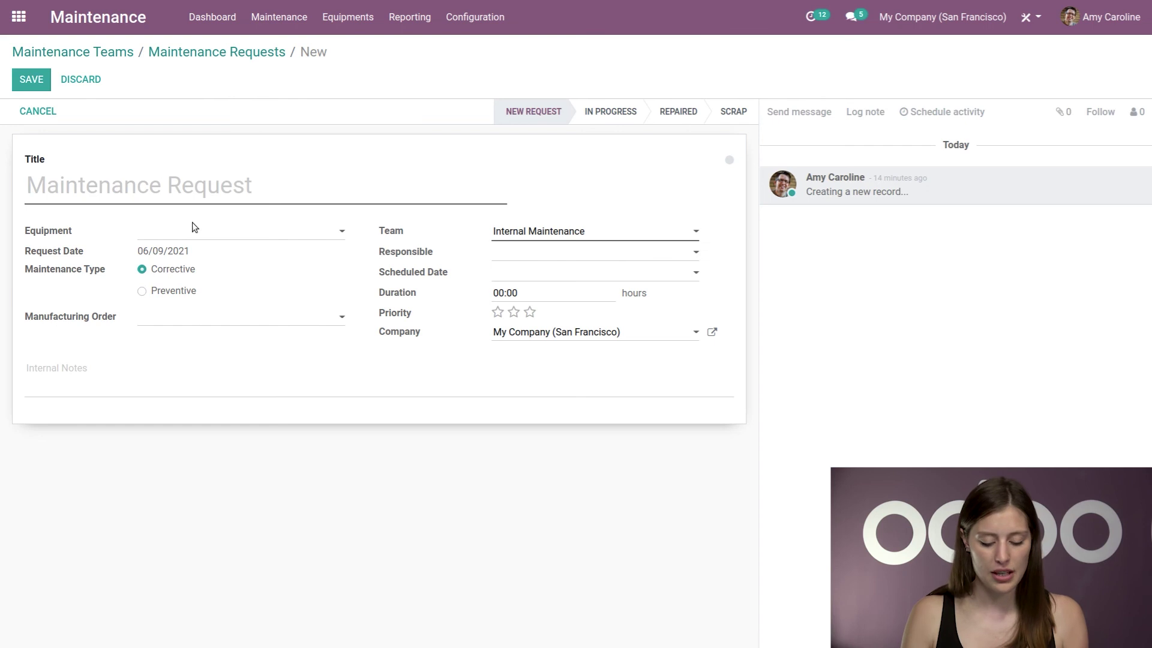
type("Printer jam")
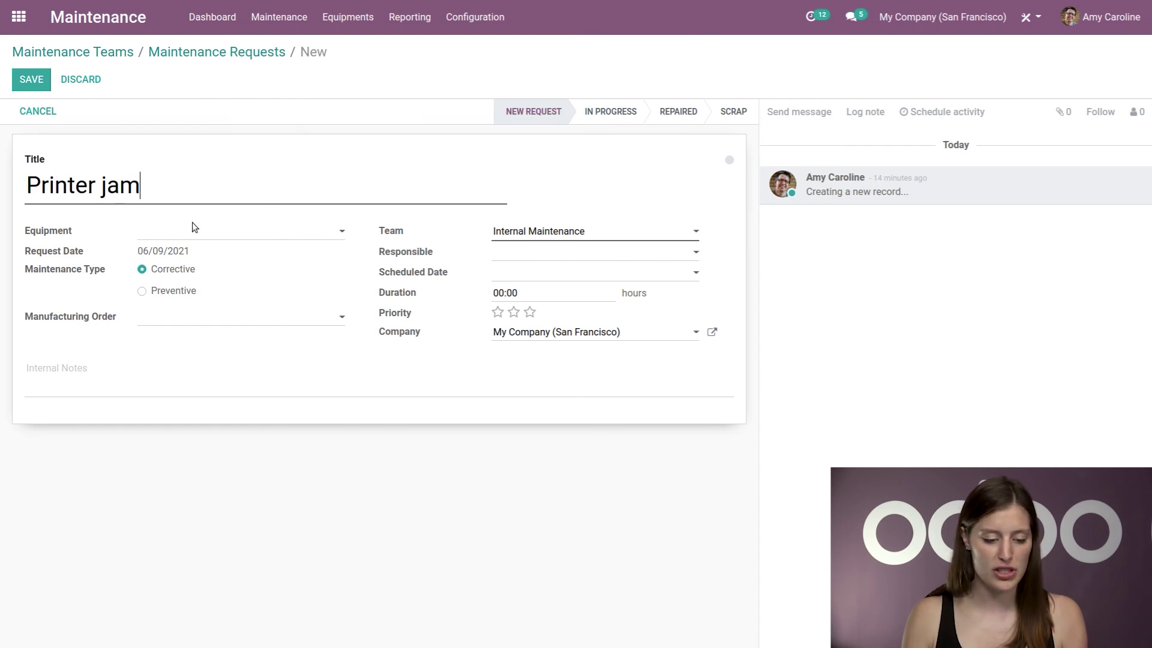
left_click(196, 228)
type("print")
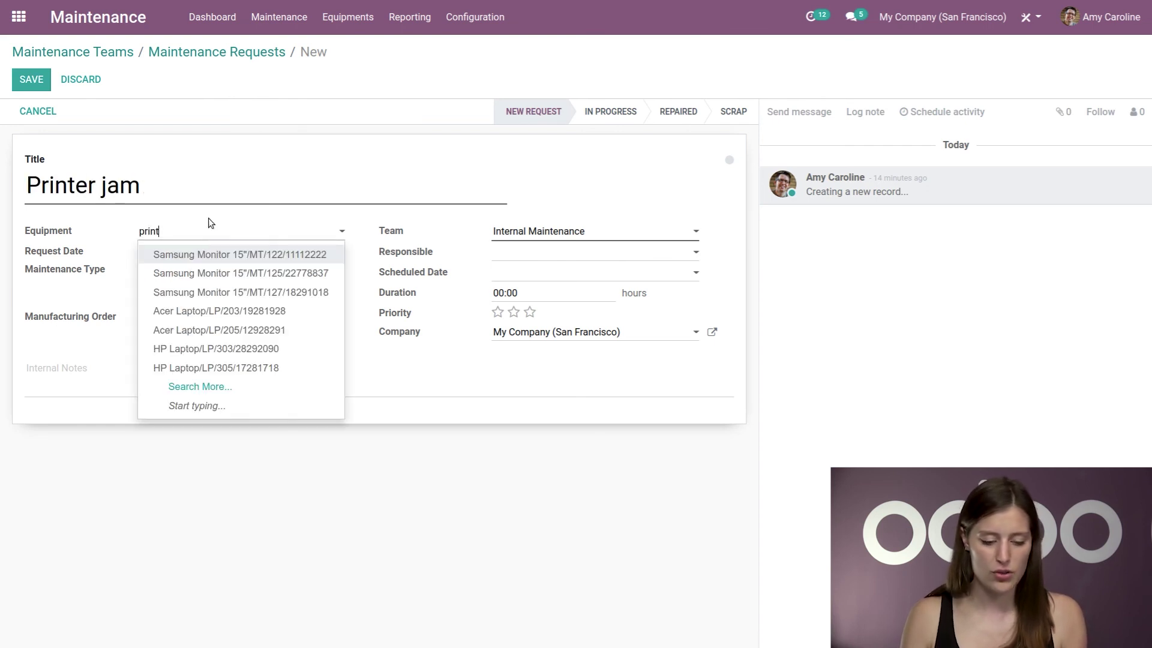
left_click(235, 254)
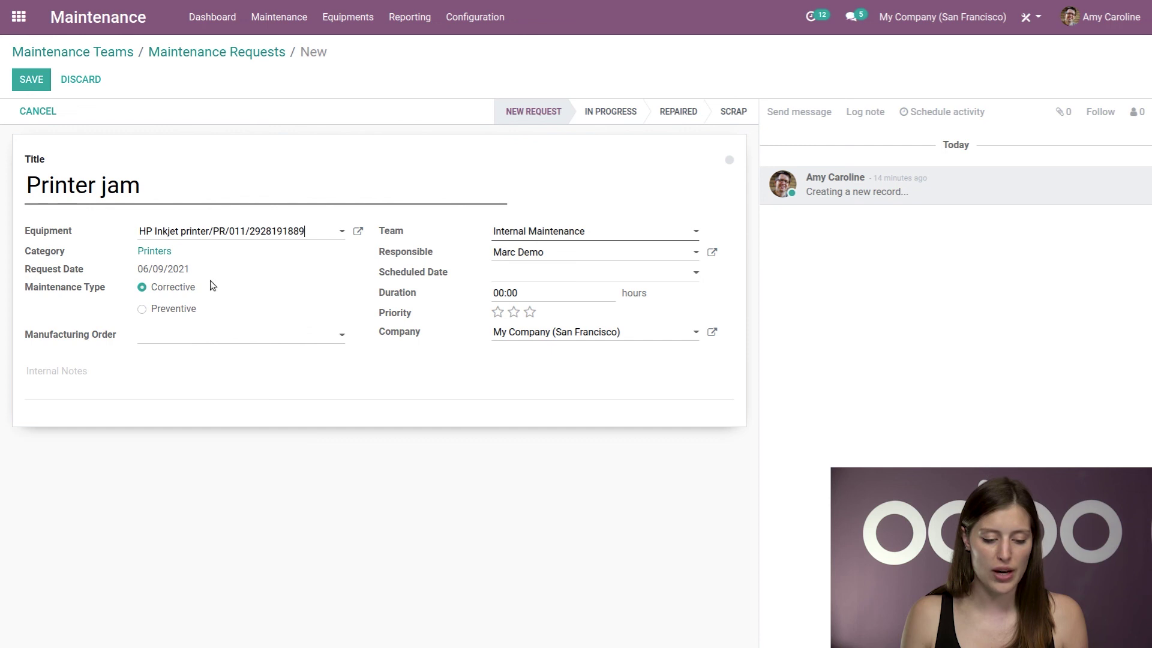
Keep the Internal Maintenance team, set three-star priority, and save the request
left_click(206, 340)
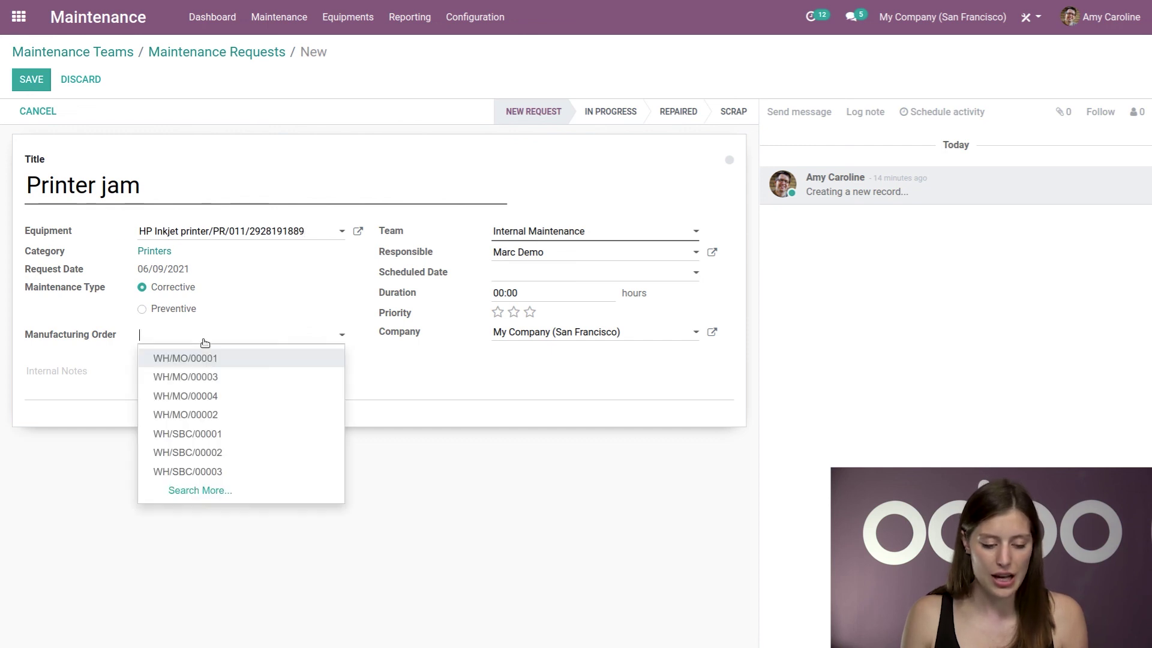
left_click(234, 326)
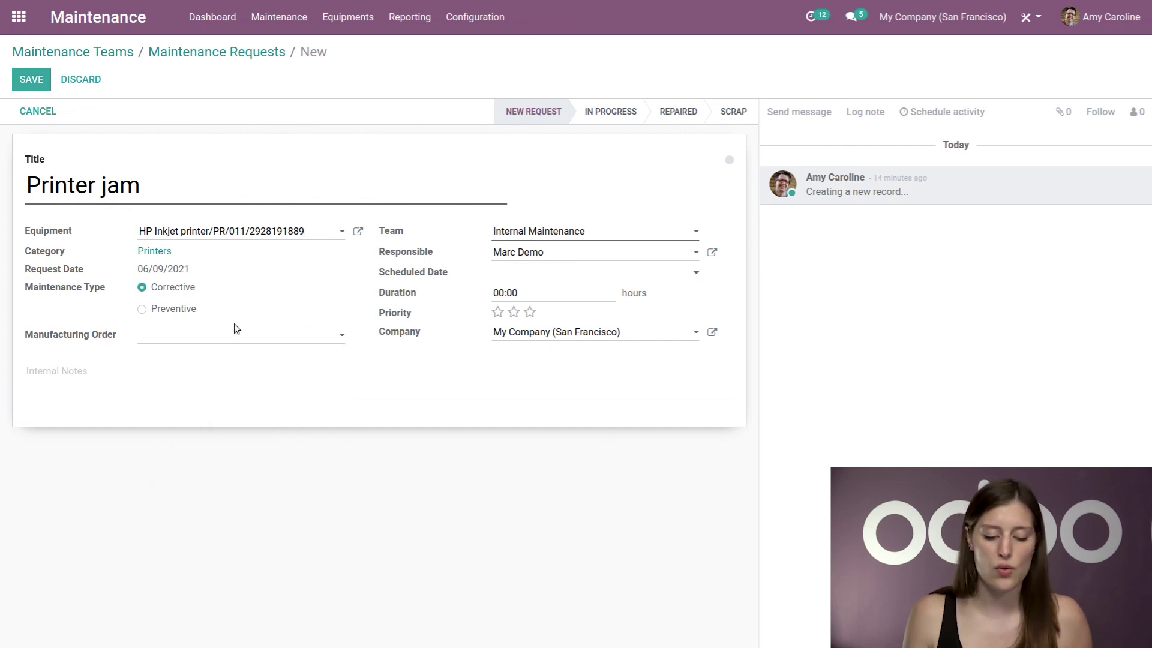
left_click(570, 232)
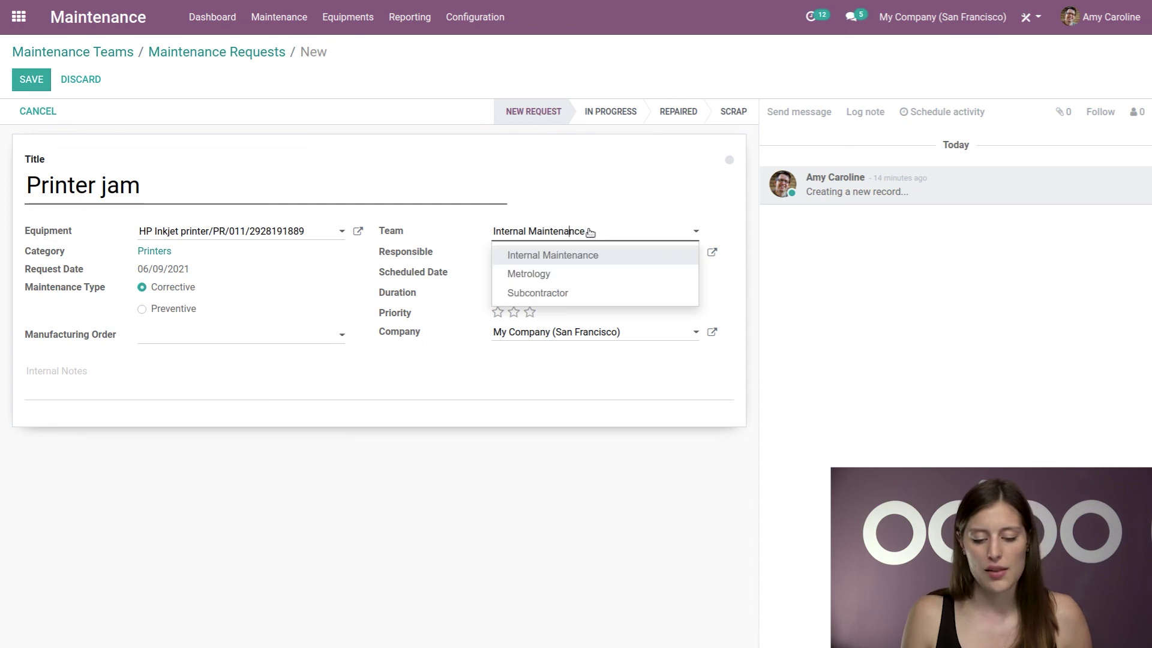
left_click(537, 256)
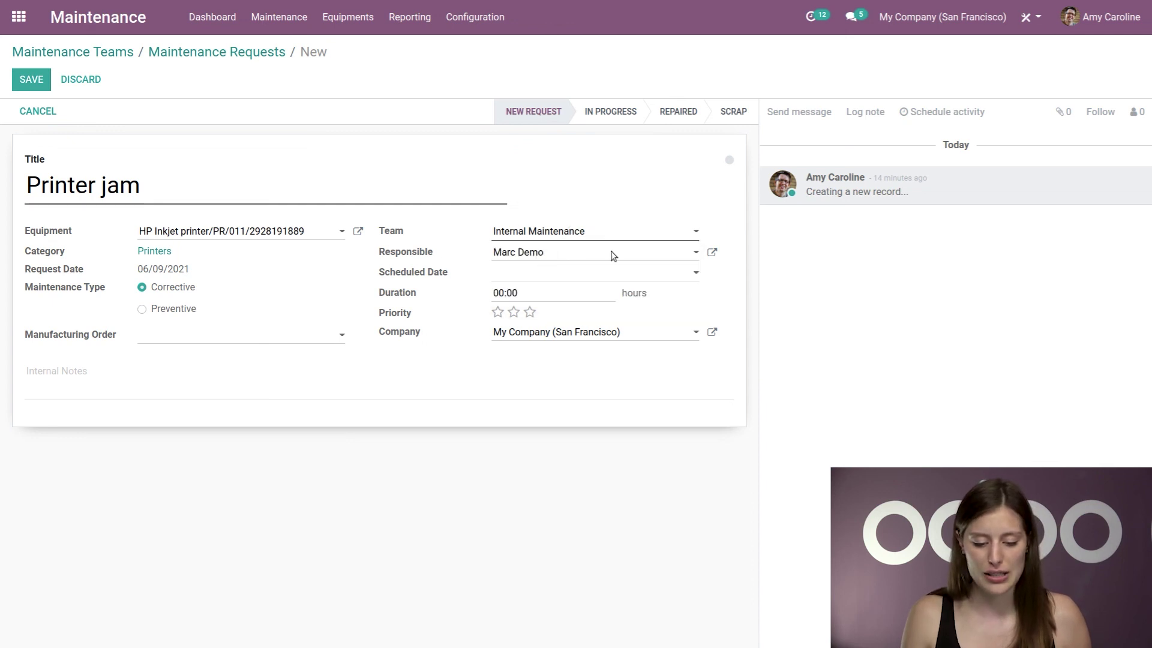
left_click(567, 274)
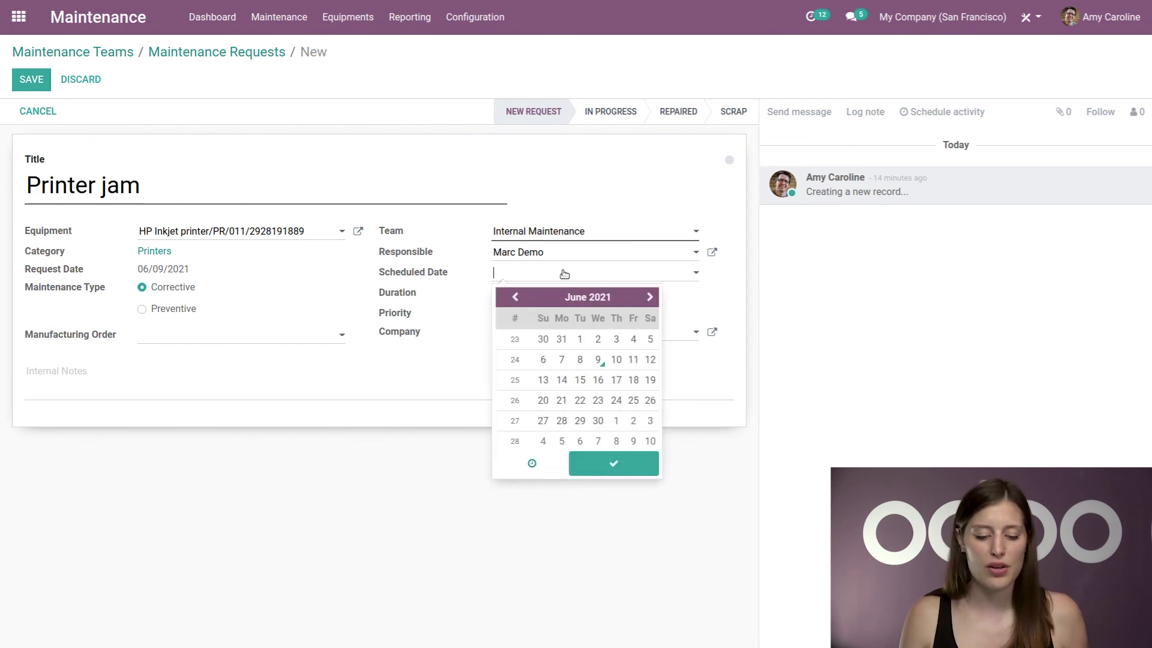
left_click(571, 282)
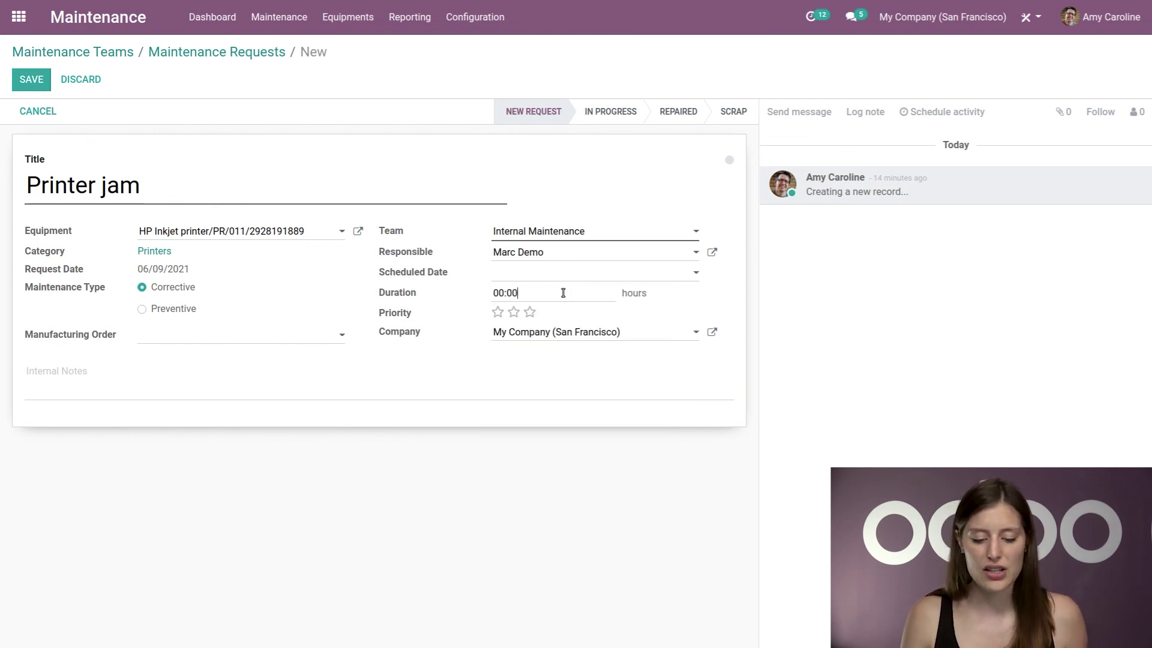
left_click(503, 294)
left_click(529, 312)
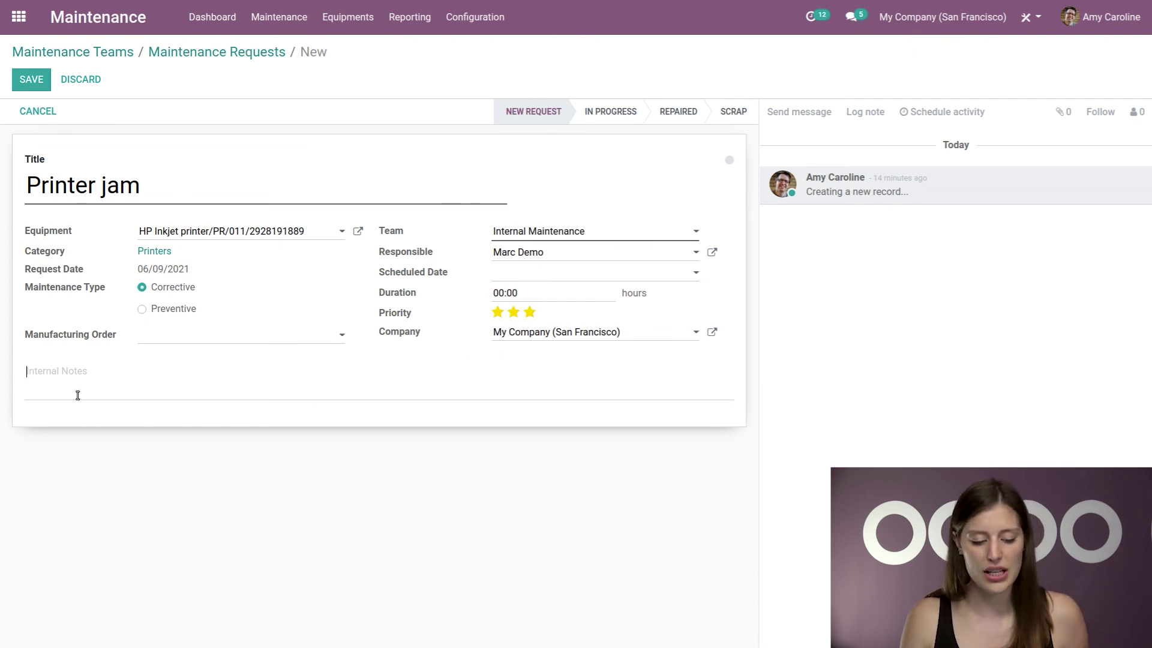
left_click(31, 79)
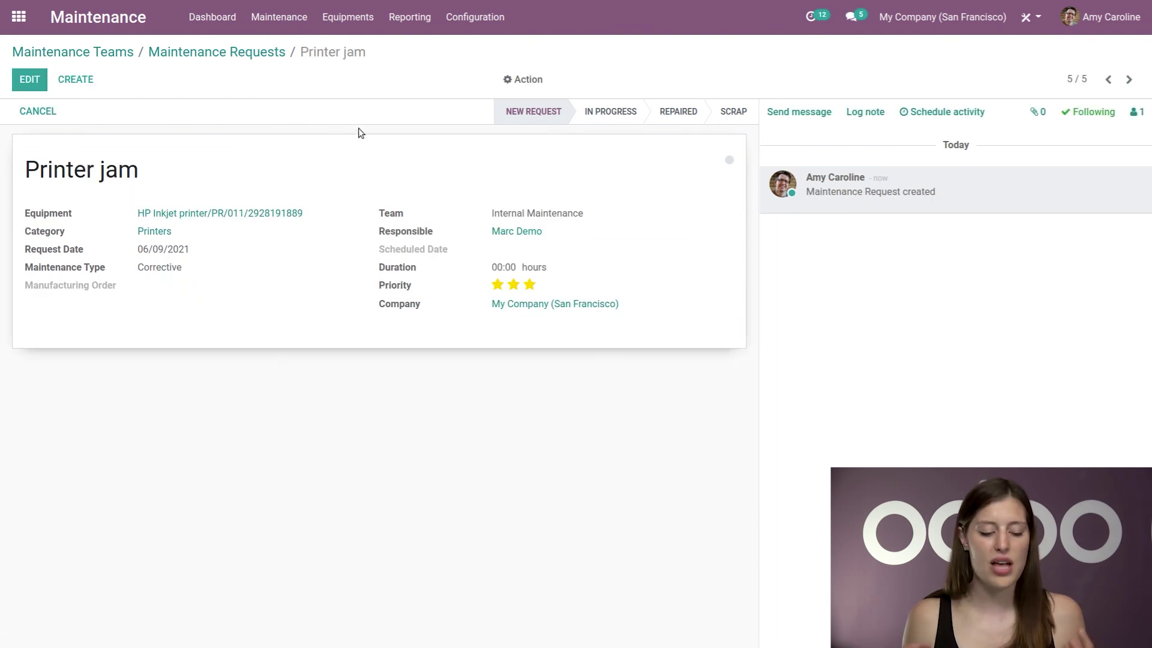